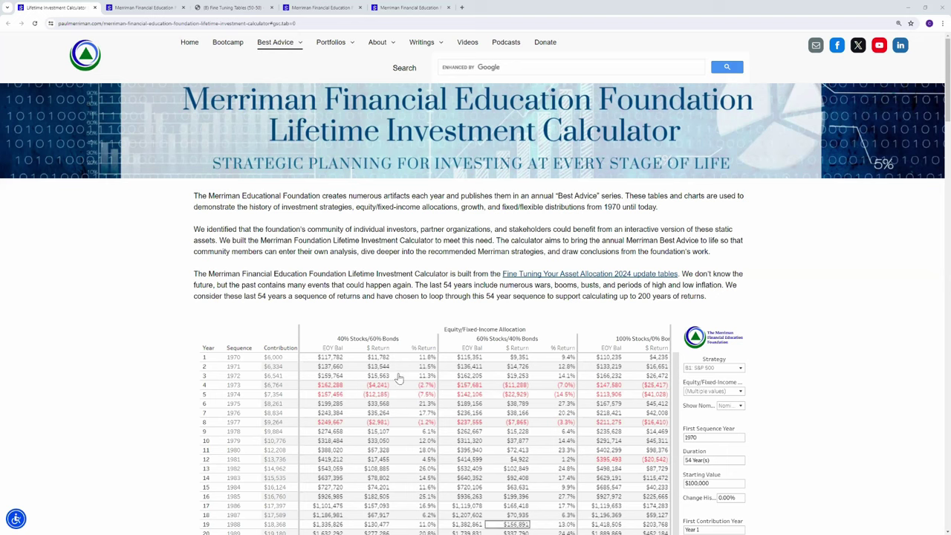
Select the intro sentence 'community members can enter their own analysis…' on the calculator page.
{"action": "mouse_move", "coordinate": [278, 45]}
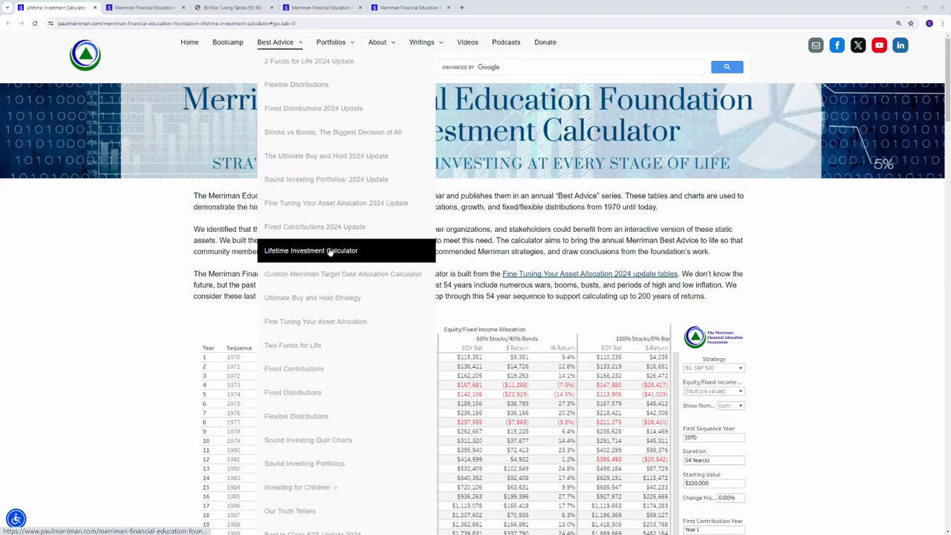
{"action": "triple_click", "coordinate": [794, 251]}
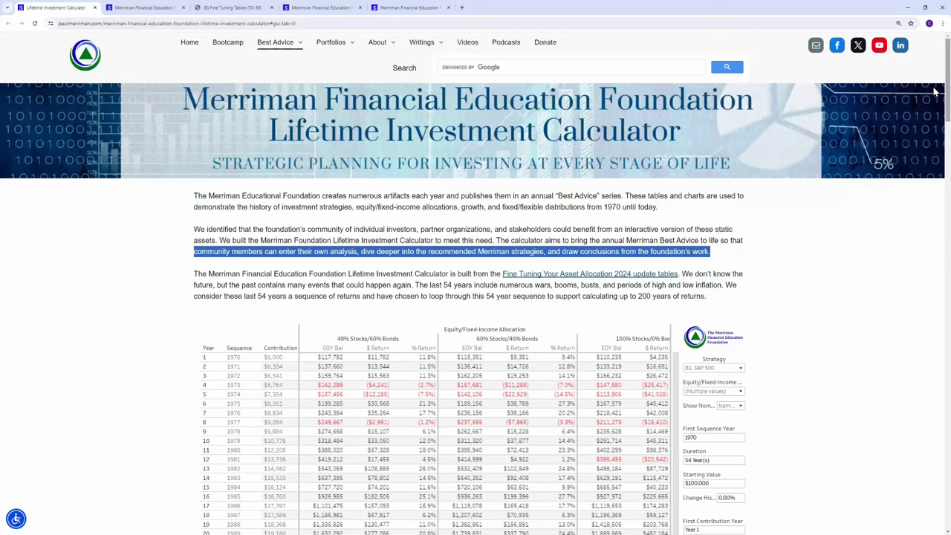
{"action": "scroll", "coordinate": [935, 91], "scroll_direction": "down", "scroll_amount": 3}
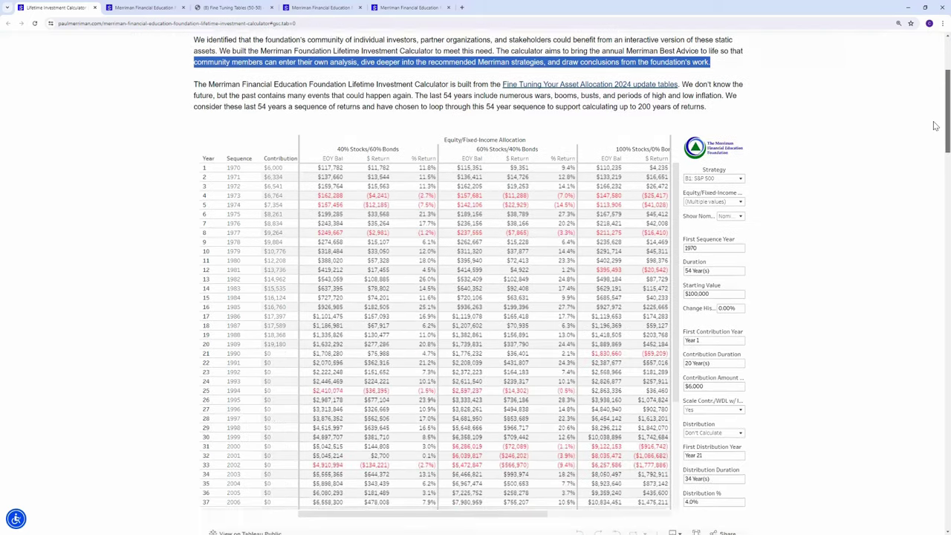
{"action": "scroll", "coordinate": [935, 126], "scroll_direction": "down", "scroll_amount": 2}
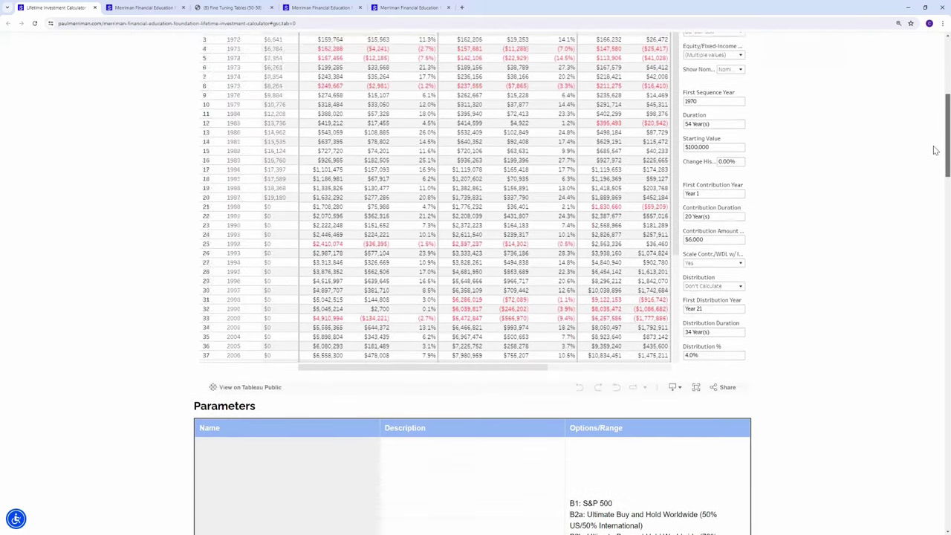
{"action": "scroll", "coordinate": [935, 151], "scroll_direction": "down", "scroll_amount": 3}
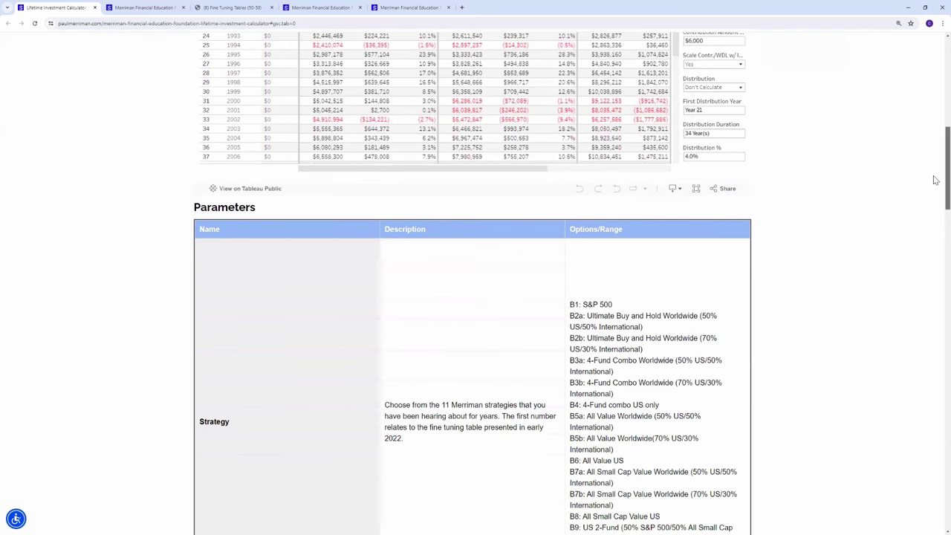
{"action": "scroll", "coordinate": [935, 180], "scroll_direction": "up", "scroll_amount": 4}
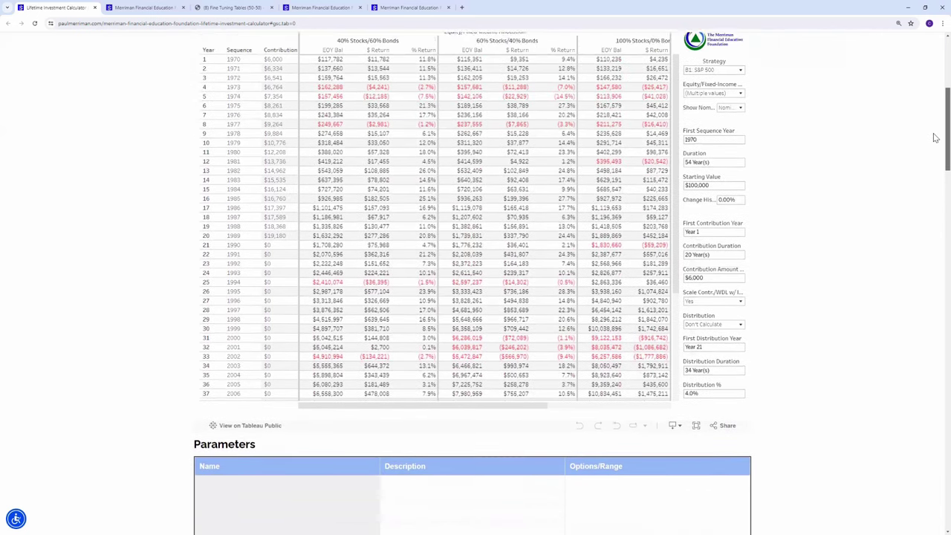
{"action": "scroll", "coordinate": [935, 137], "scroll_direction": "up", "scroll_amount": 2}
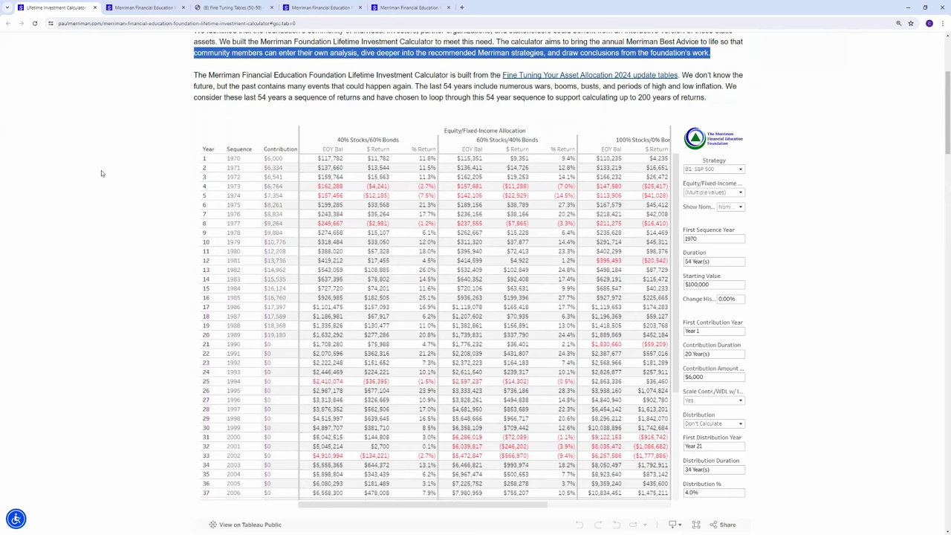
Switch to the Fine Tuning Your Asset Allocation 2024 Update page in the second tab.
{"action": "left_click", "coordinate": [148, 12]}
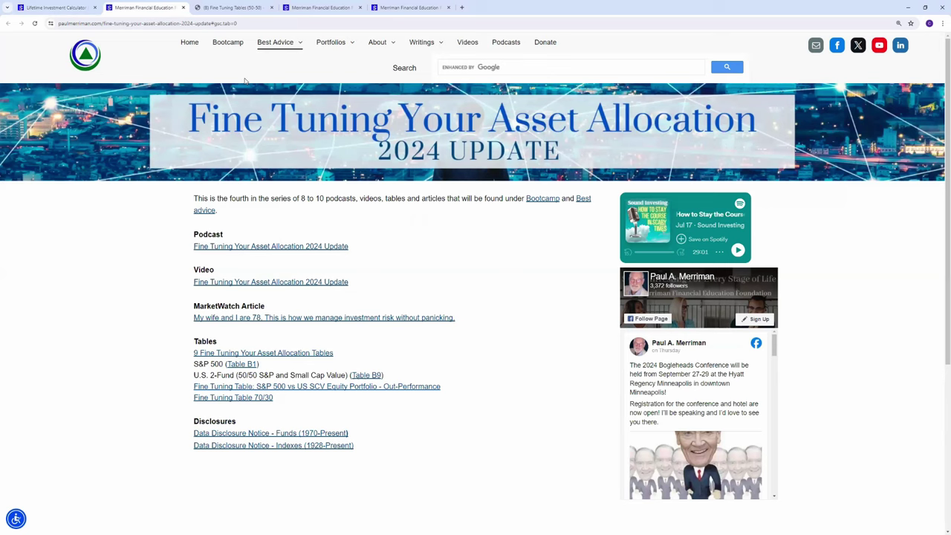
{"action": "mouse_move", "coordinate": [284, 47]}
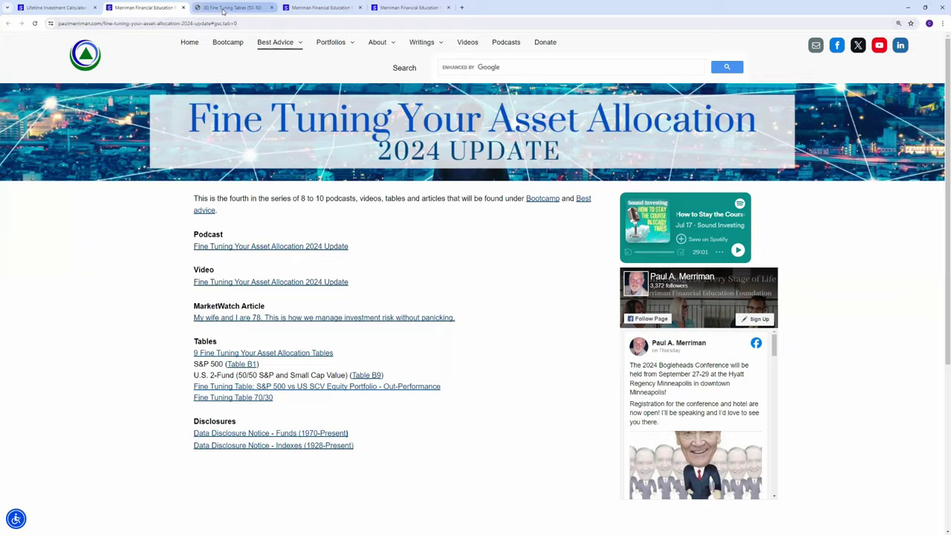
In the Fine Tuning Tables (50-50) PDF, highlight the 'Table B1' title and move toward Table B2a.
{"action": "left_click", "coordinate": [222, 9]}
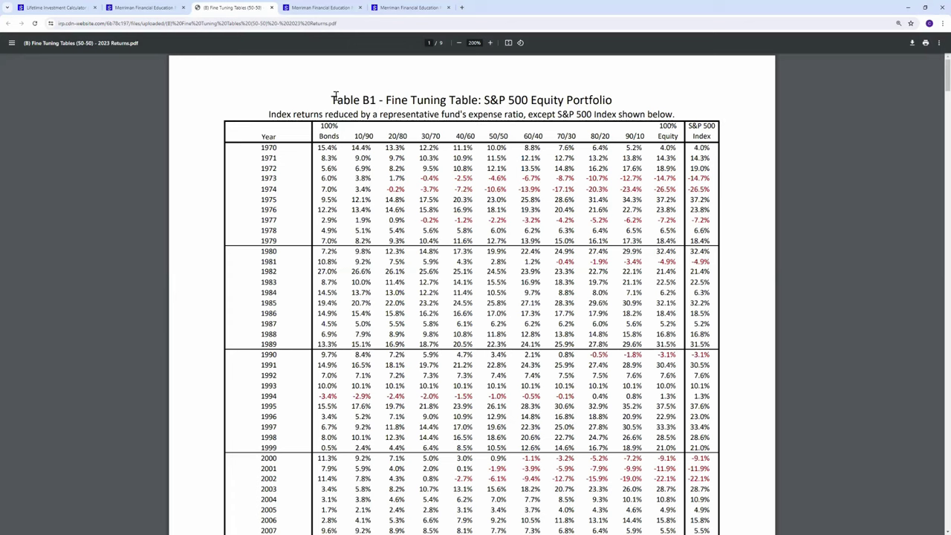
{"action": "left_click_drag", "start_coordinate": [331, 100], "coordinate": [380, 108]}
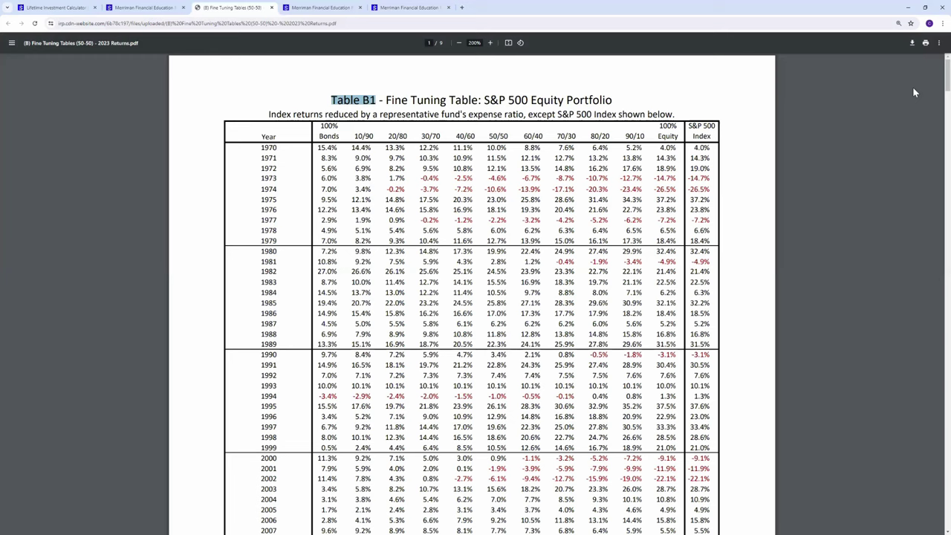
{"action": "scroll", "coordinate": [935, 80], "scroll_direction": "down", "scroll_amount": 5}
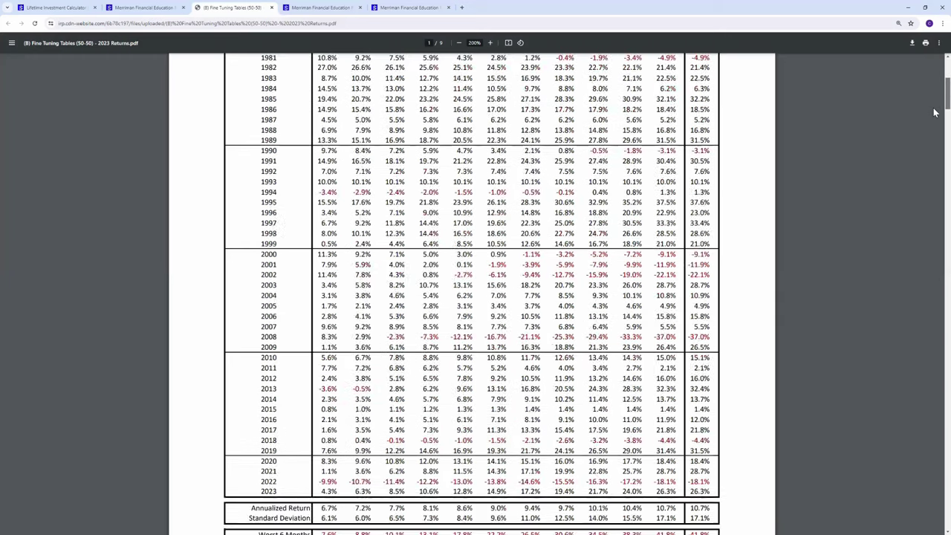
Highlight the '50/50' column heading in Table B2a, the WW UBH Equity Portfolio table.
{"action": "scroll", "coordinate": [935, 128], "scroll_direction": "down", "scroll_amount": 5}
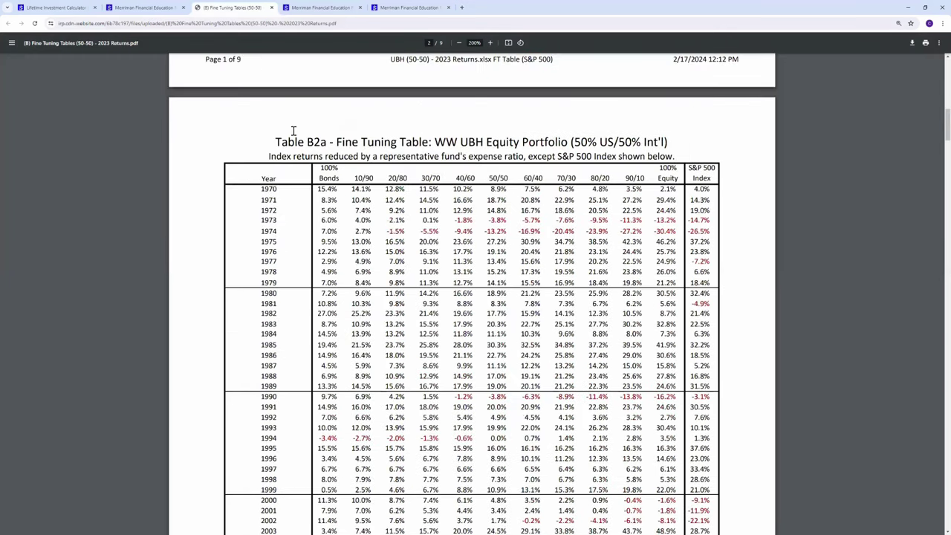
{"action": "left_click_drag", "start_coordinate": [274, 142], "coordinate": [327, 142]}
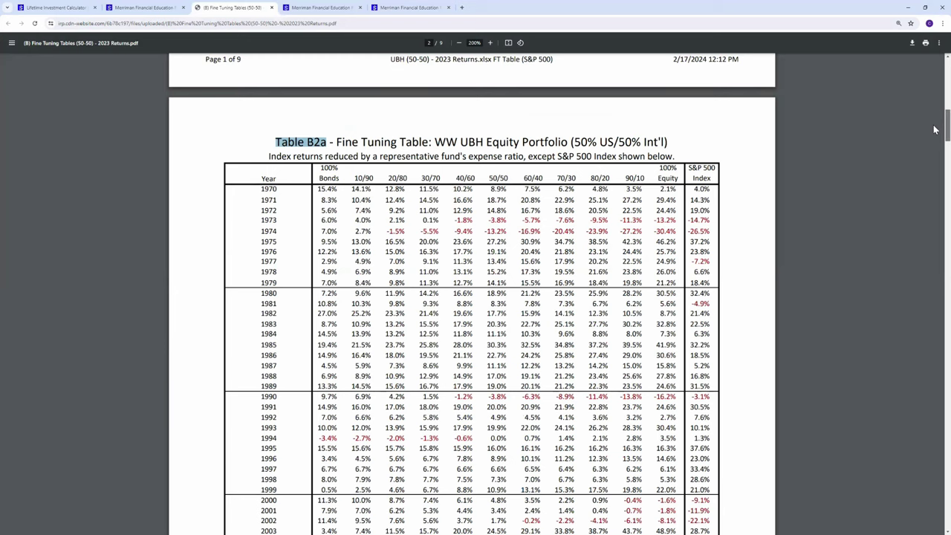
{"action": "scroll", "coordinate": [862, 141], "scroll_direction": "down", "scroll_amount": 1}
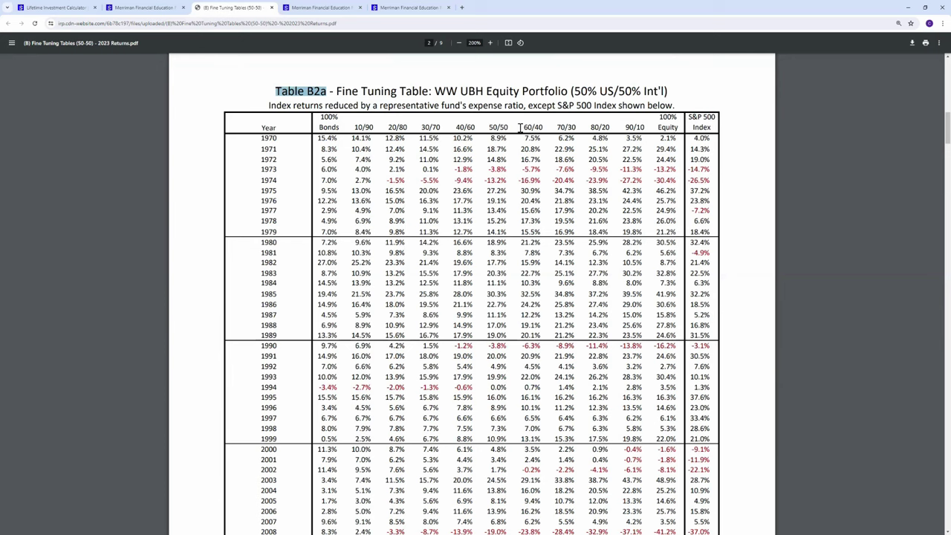
{"action": "left_click", "coordinate": [508, 126]}
{"action": "left_click_drag", "start_coordinate": [509, 127], "coordinate": [491, 127]}
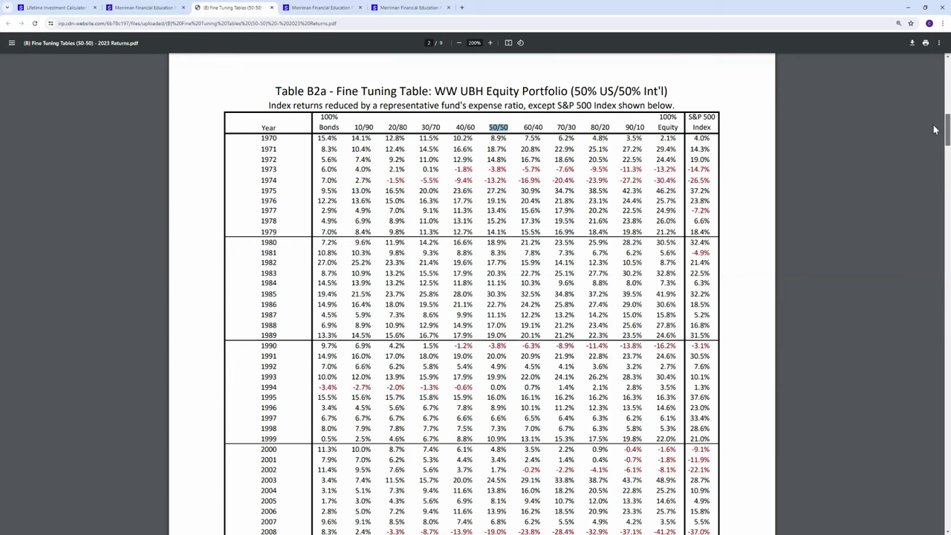
{"action": "scroll", "coordinate": [935, 131], "scroll_direction": "down", "scroll_amount": 2}
{"action": "scroll", "coordinate": [935, 138], "scroll_direction": "down", "scroll_amount": 4}
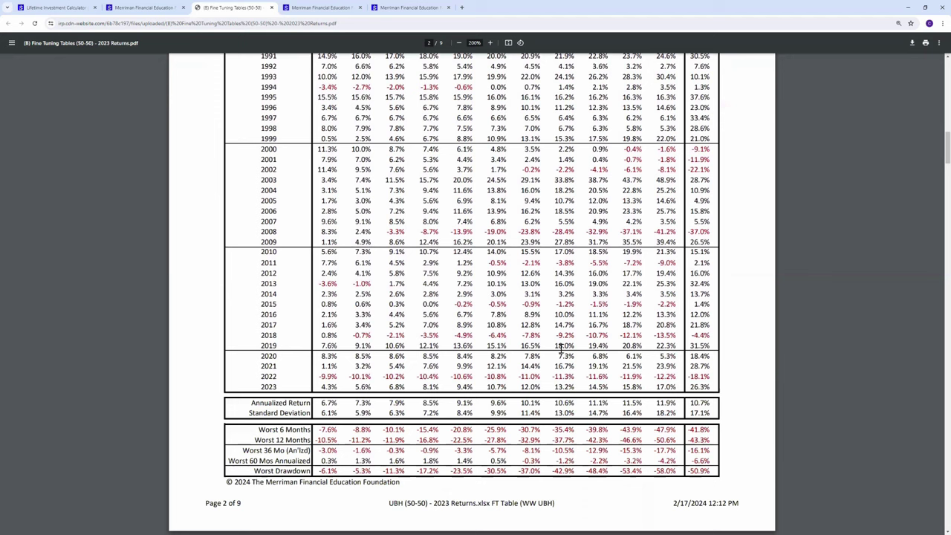
{"action": "left_click_drag", "start_coordinate": [507, 387], "coordinate": [488, 387]}
{"action": "left_click_drag", "start_coordinate": [506, 473], "coordinate": [486, 473]}
Switch to the Merriman Financial Education tab showing the Fixed Distributions 2024 Update page.
{"action": "left_click", "coordinate": [333, 10]}
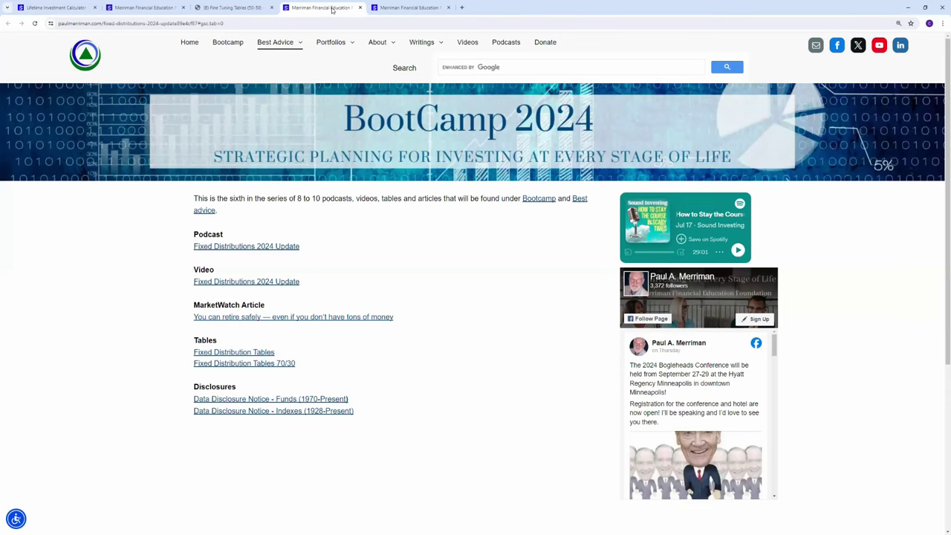
{"action": "mouse_move", "coordinate": [301, 46]}
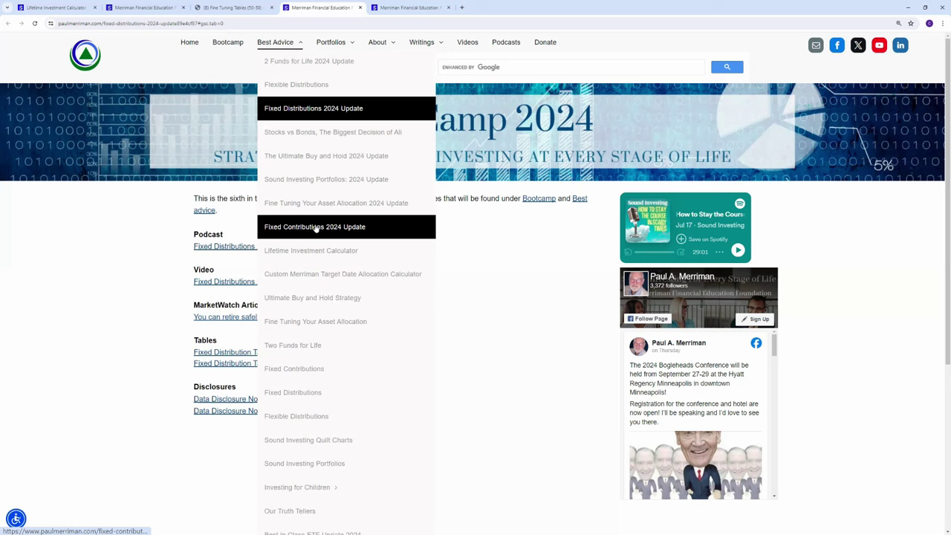
Return to the Lifetime Investment Calculator tab and show its Tableau dashboard full screen.
{"action": "left_click", "coordinate": [78, 9]}
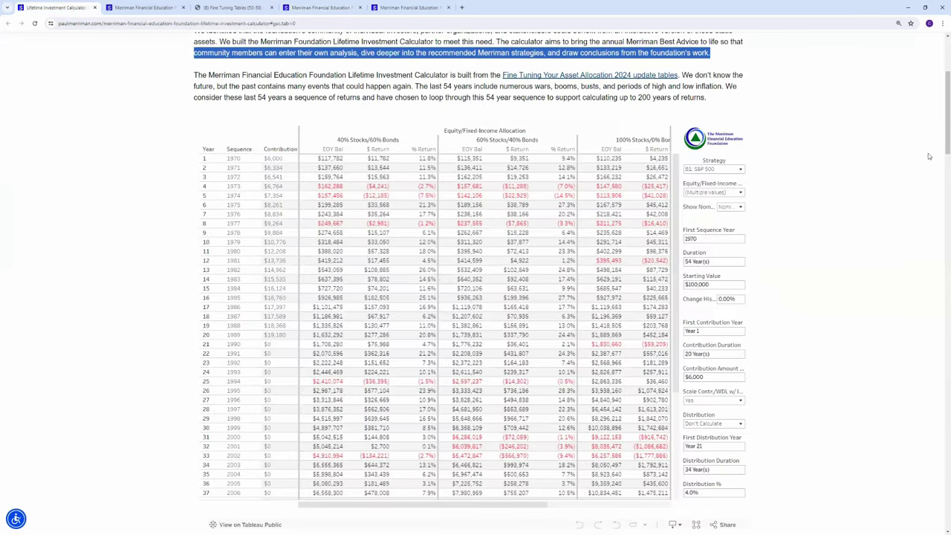
{"action": "scroll", "coordinate": [940, 142], "scroll_direction": "down", "scroll_amount": 1}
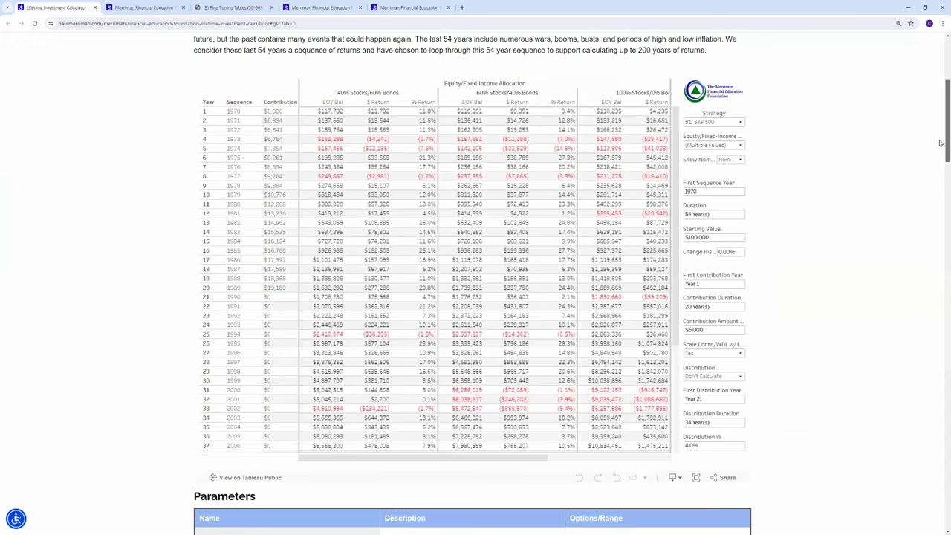
{"action": "left_click", "coordinate": [697, 478]}
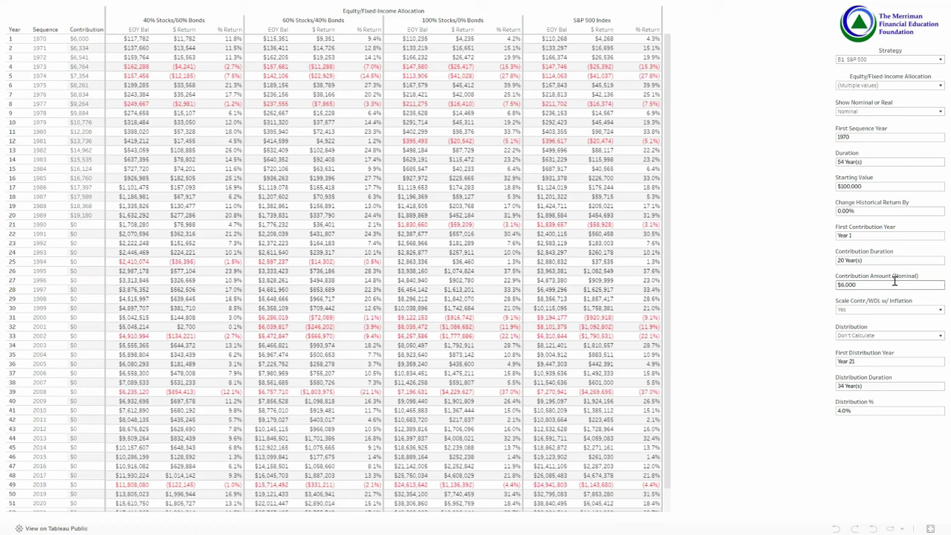
{"action": "left_click", "coordinate": [940, 61]}
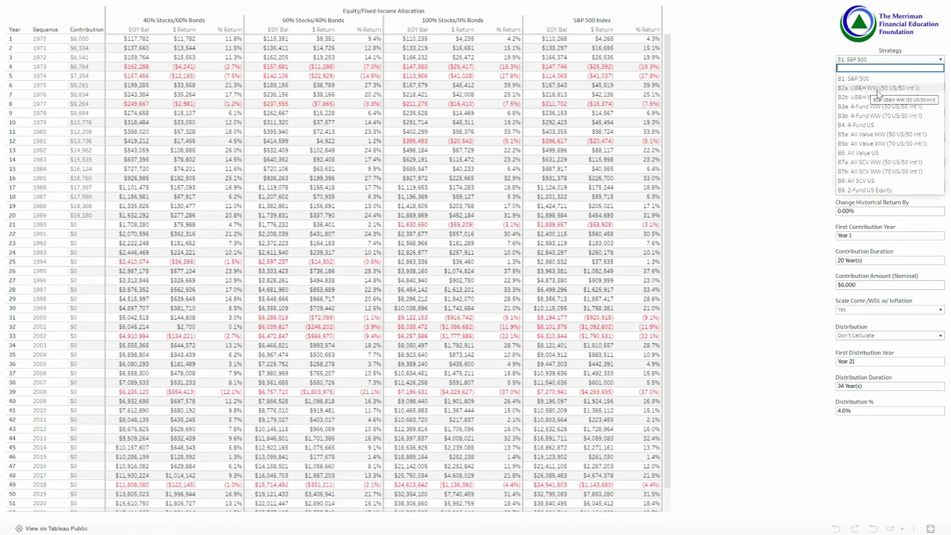
{"action": "left_click", "coordinate": [896, 62]}
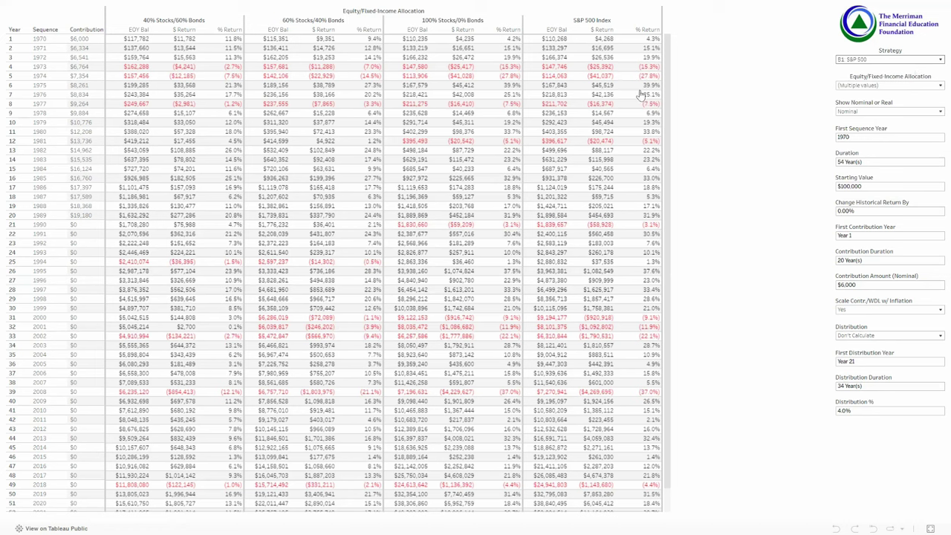
Uncheck 40/60, 100/0 and S&P 500 Index in the Equity/Fixed-Income Allocation filter, keeping only 60/40.
{"action": "left_click", "coordinate": [877, 87]}
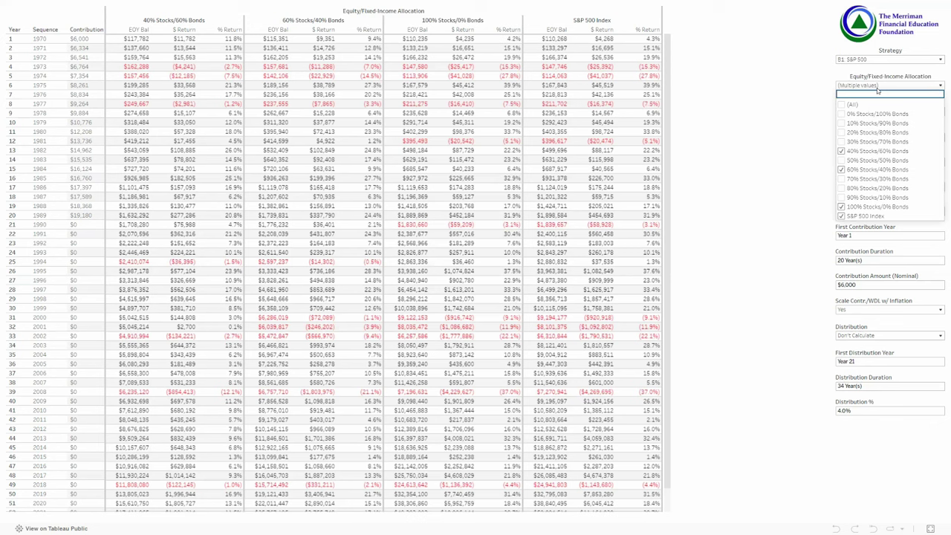
{"action": "left_click", "coordinate": [842, 151]}
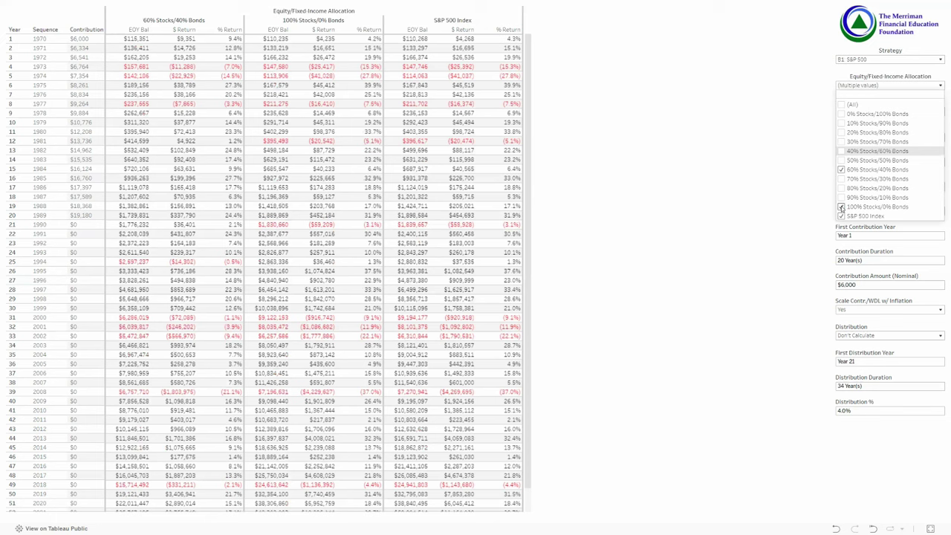
{"action": "left_click", "coordinate": [842, 208]}
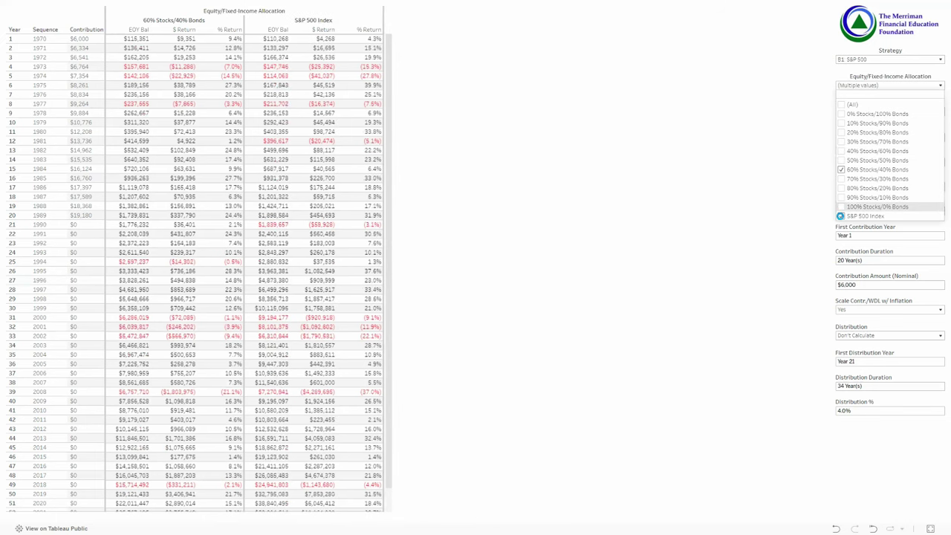
{"action": "left_click", "coordinate": [841, 216]}
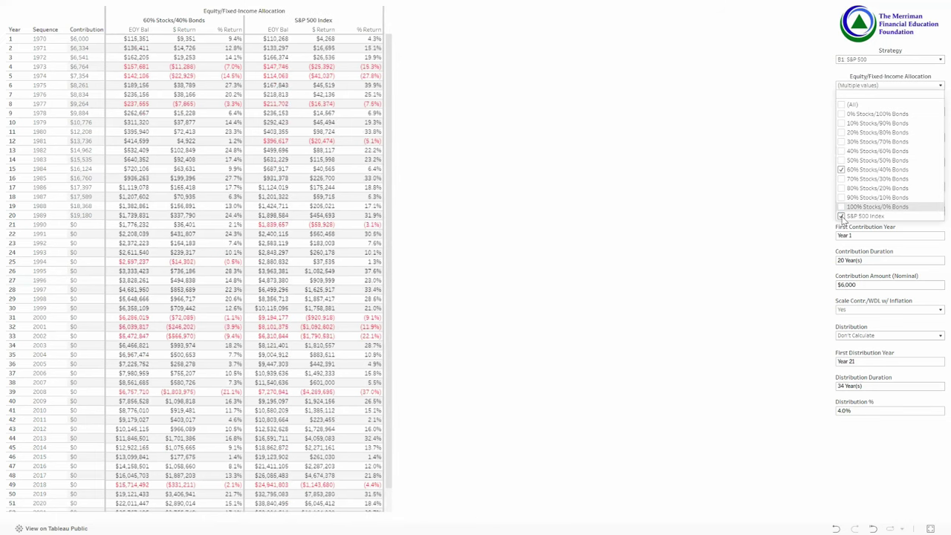
{"action": "left_click", "coordinate": [910, 247]}
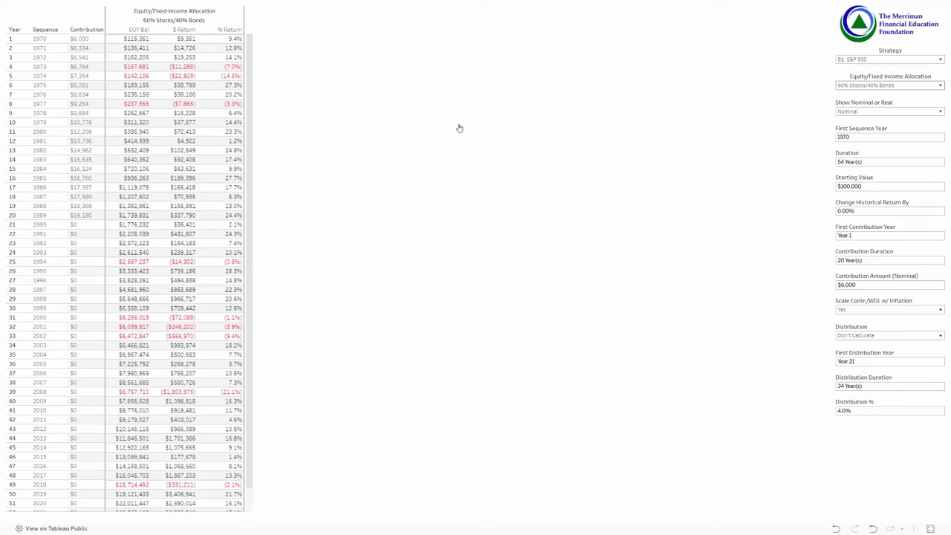
Set the Duration parameter to 20 years, trimming the table to 1970–1989.
{"action": "left_click", "coordinate": [845, 162]}
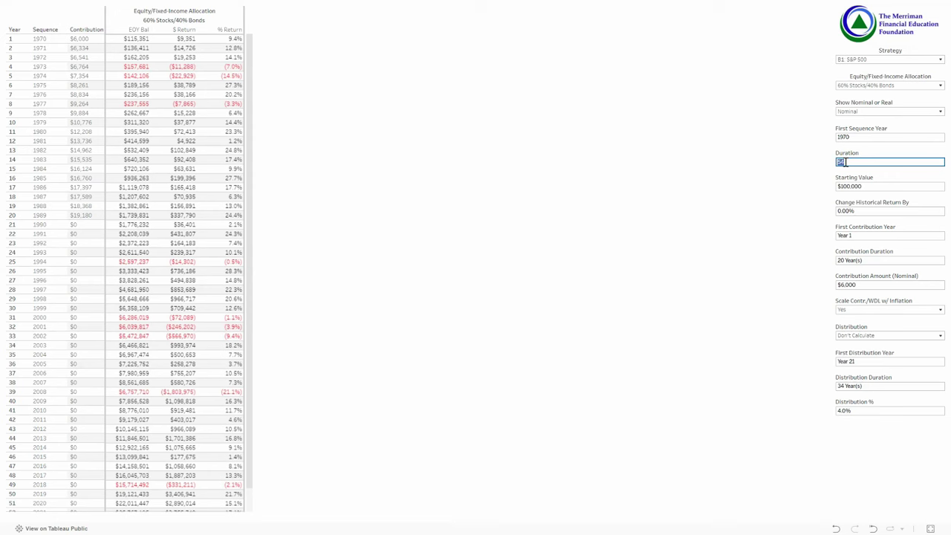
{"action": "type", "text": "20"}
{"action": "left_click", "coordinate": [868, 149]}
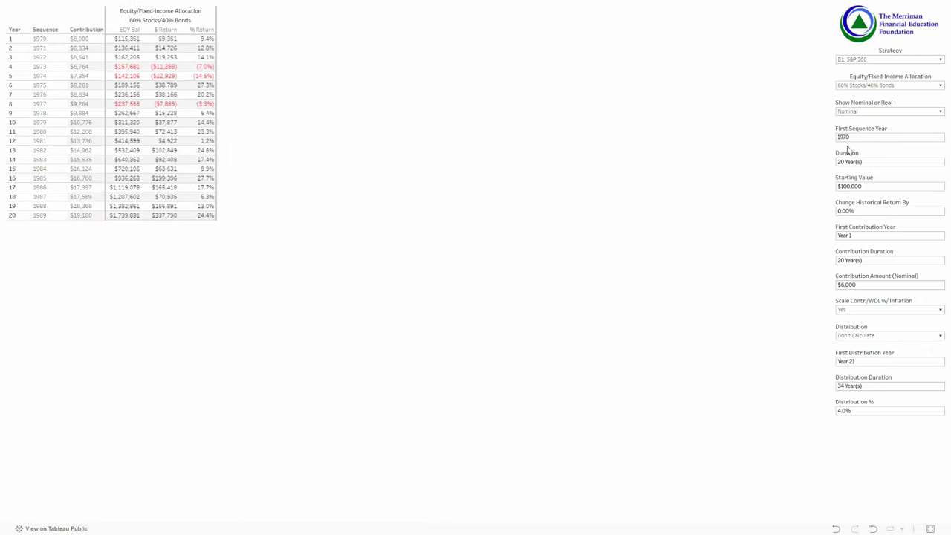
{"action": "left_click", "coordinate": [857, 138]}
{"action": "left_click", "coordinate": [807, 137]}
{"action": "mouse_move", "coordinate": [130, 218]}
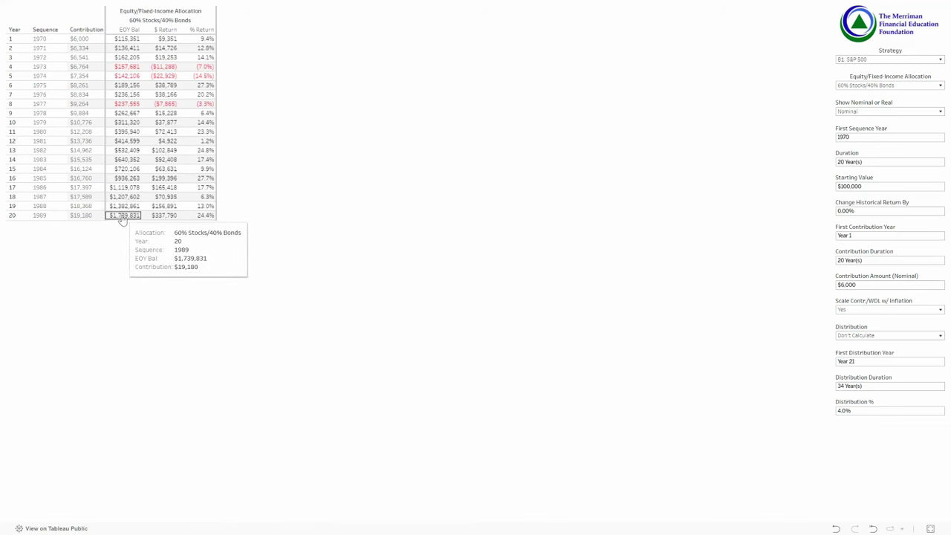
Set the First Sequence Year to 1971 so the table runs 1971–1990.
{"action": "left_click", "coordinate": [855, 138]}
{"action": "type", "text": "1971"}
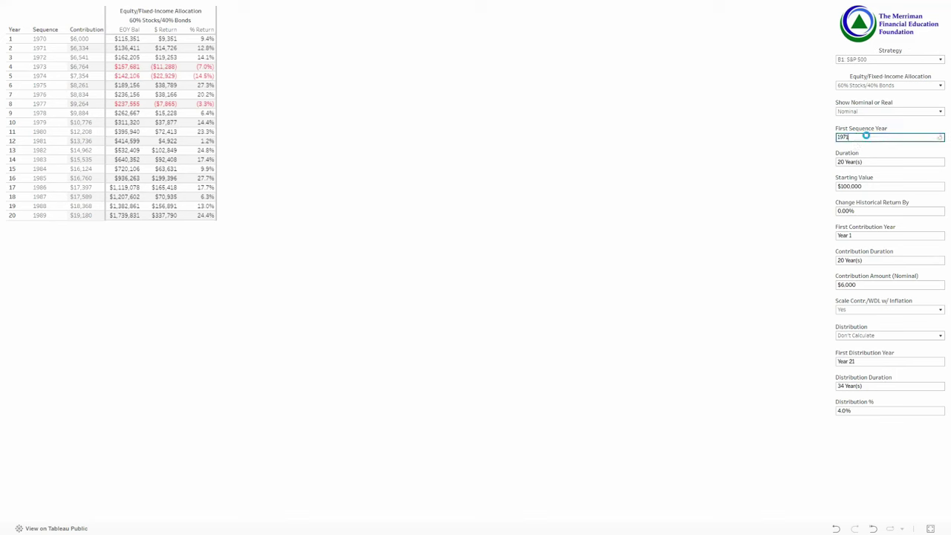
{"action": "key", "text": "Return"}
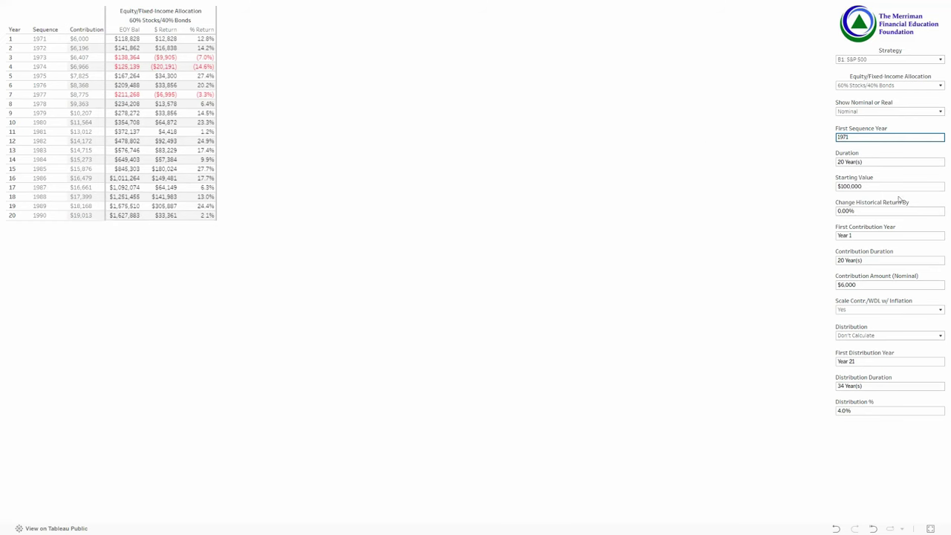
Set Starting Value to 0 and Contribution Amount (Nominal) to 100.
{"action": "left_click", "coordinate": [876, 186]}
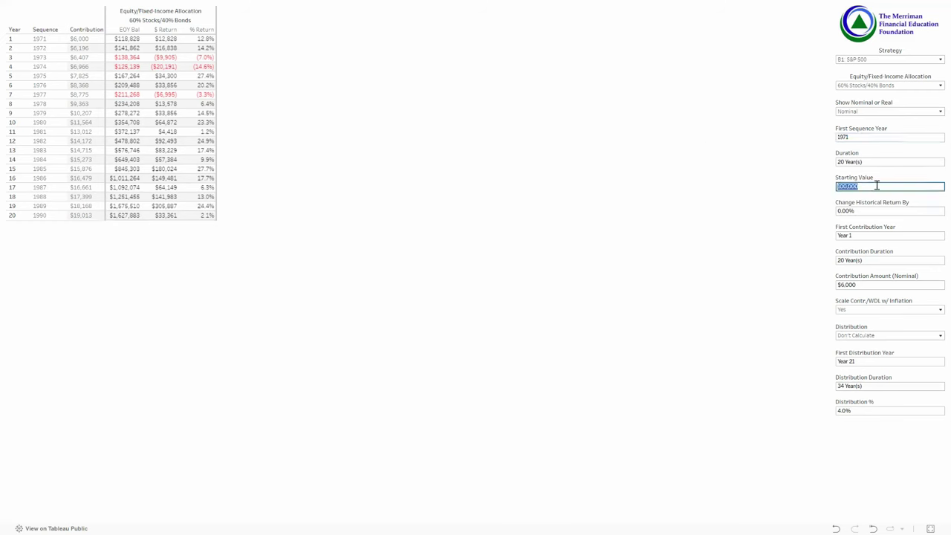
{"action": "type", "text": "0"}
{"action": "left_click", "coordinate": [874, 199]}
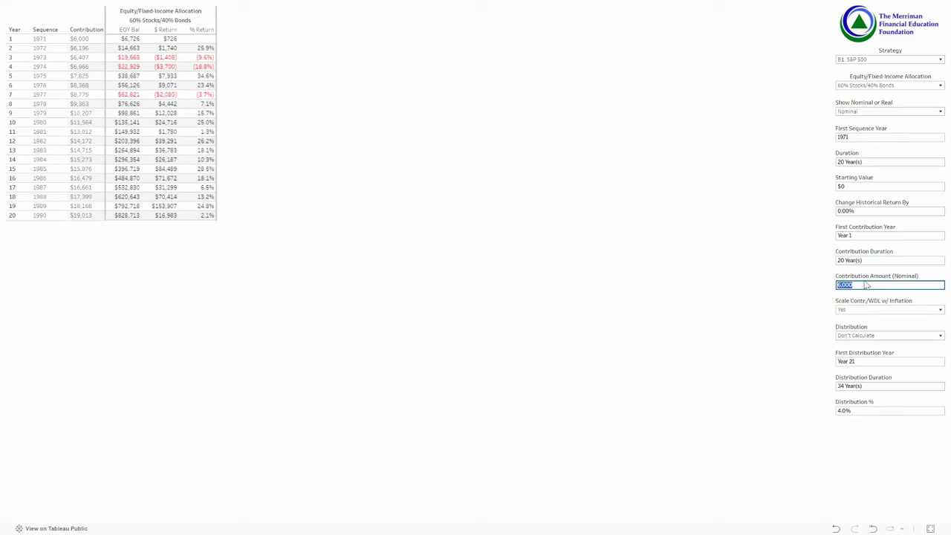
{"action": "type", "text": "500"}
{"action": "left_click", "coordinate": [854, 297]}
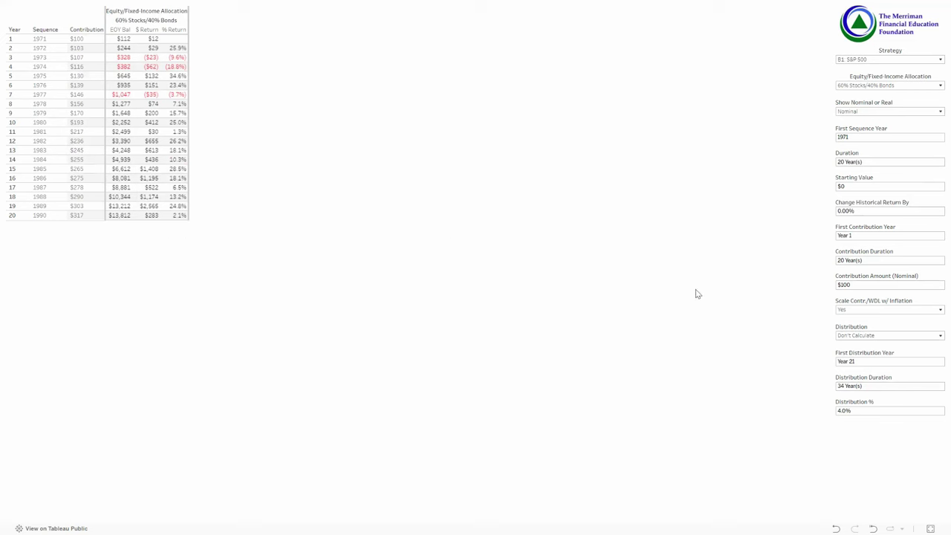
Set Scale Contr/WDL w/ Inflation to No so each year's contribution stays $100.
{"action": "left_click", "coordinate": [880, 309]}
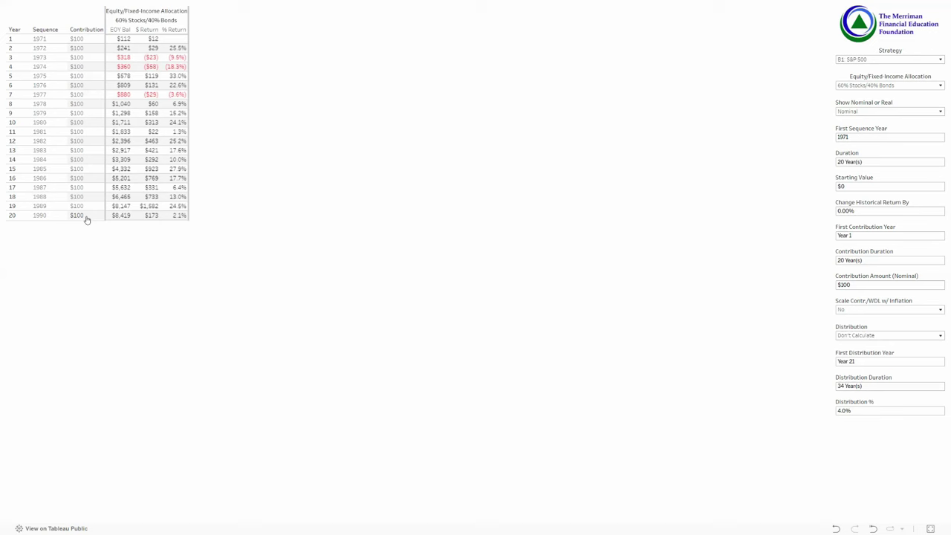
{"action": "mouse_move", "coordinate": [128, 216]}
Set Starting Value to $1,000 and First Contribution Year to 10 (1980).
{"action": "left_click", "coordinate": [869, 258]}
{"action": "left_click", "coordinate": [866, 185]}
{"action": "type", "text": "1000"}
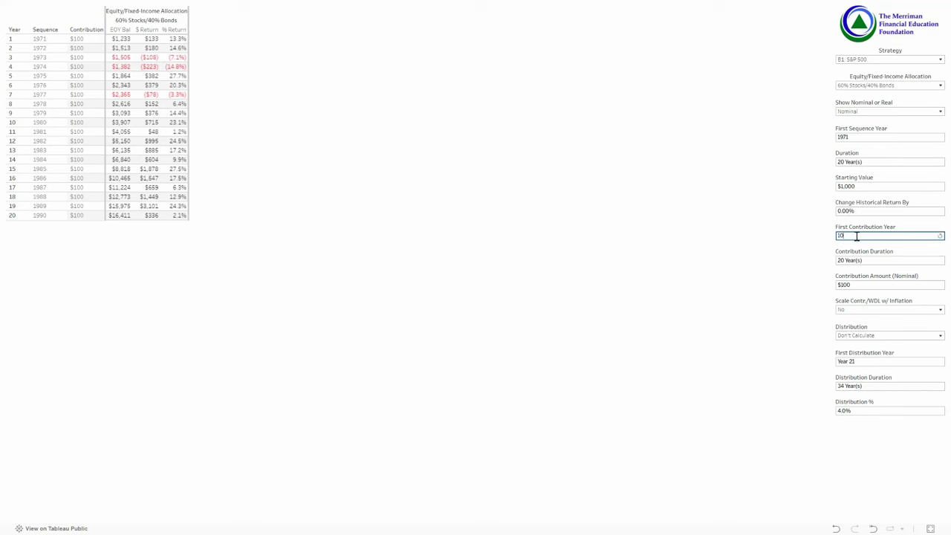
{"action": "left_click", "coordinate": [866, 248]}
{"action": "left_click", "coordinate": [861, 284]}
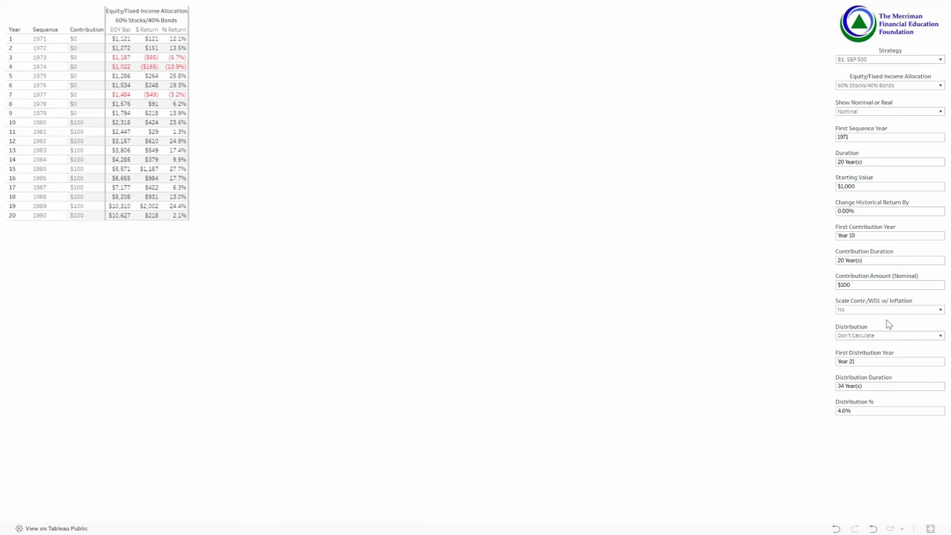
Leave full screen, reload the page to restore default inputs, and return to full screen.
{"action": "key", "text": "Escape"}
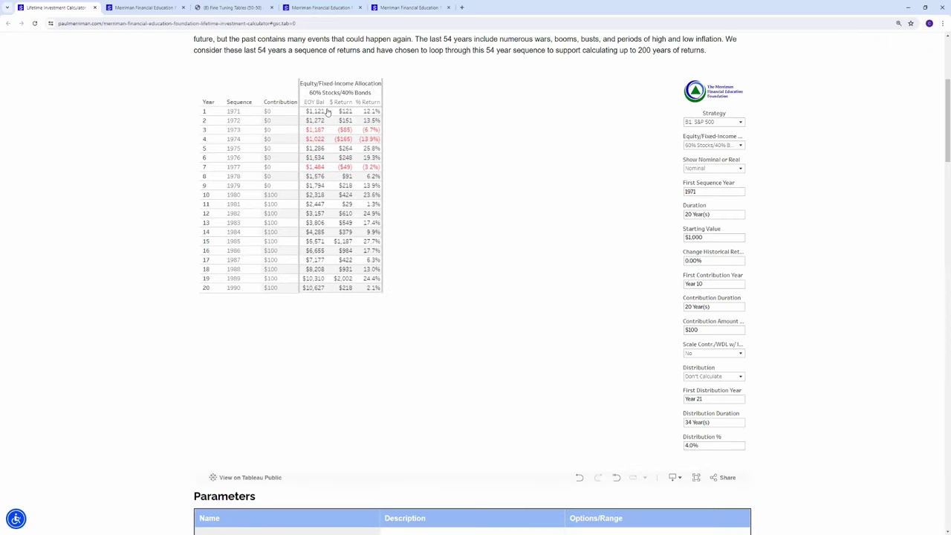
{"action": "left_click", "coordinate": [34, 24]}
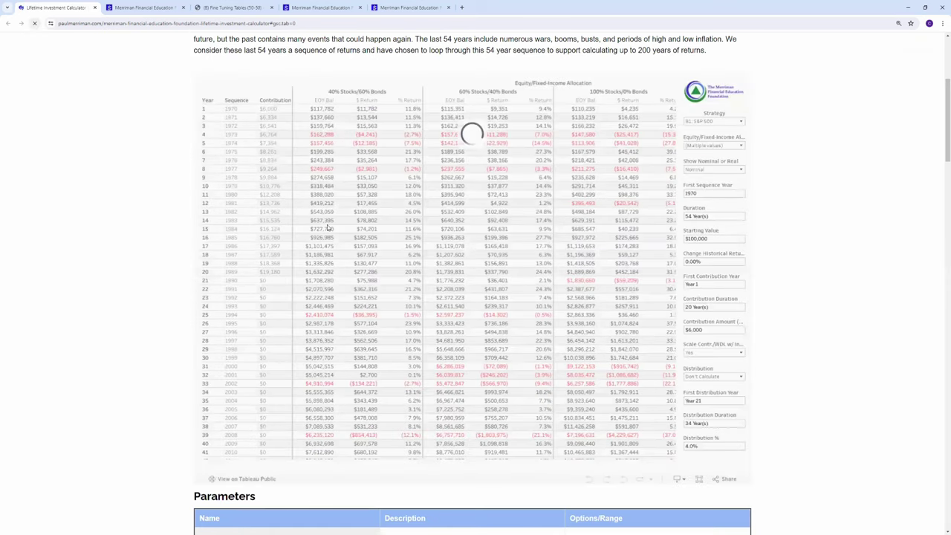
{"action": "left_click", "coordinate": [697, 479]}
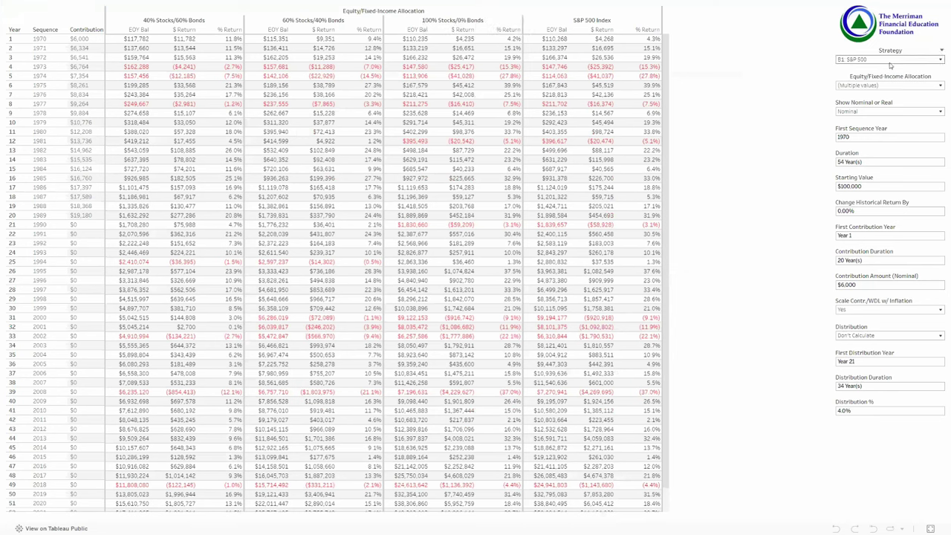
Set Distribution to Fixed % Start Val, withdrawing 4.0% from Year 21.
{"action": "mouse_move", "coordinate": [408, 318]}
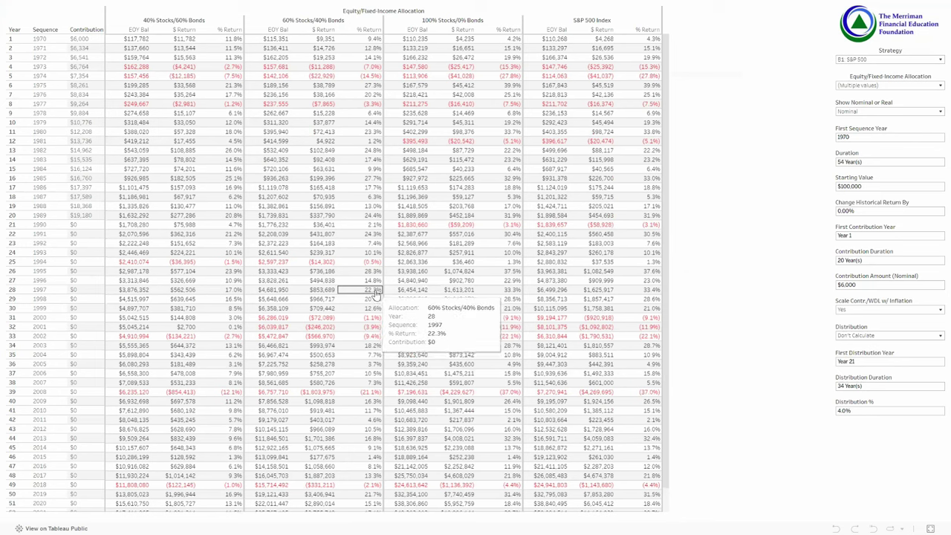
{"action": "left_click", "coordinate": [860, 339]}
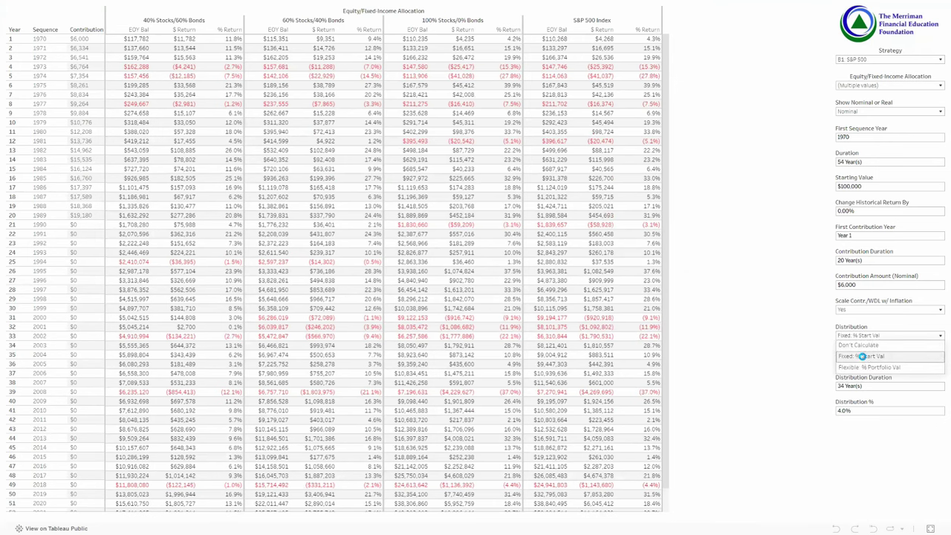
{"action": "left_click", "coordinate": [863, 356]}
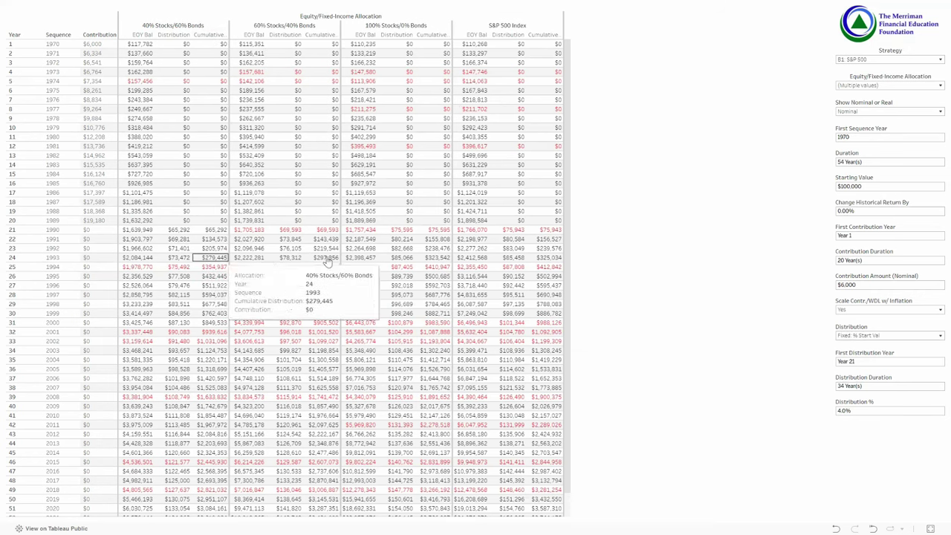
{"action": "left_click", "coordinate": [873, 385]}
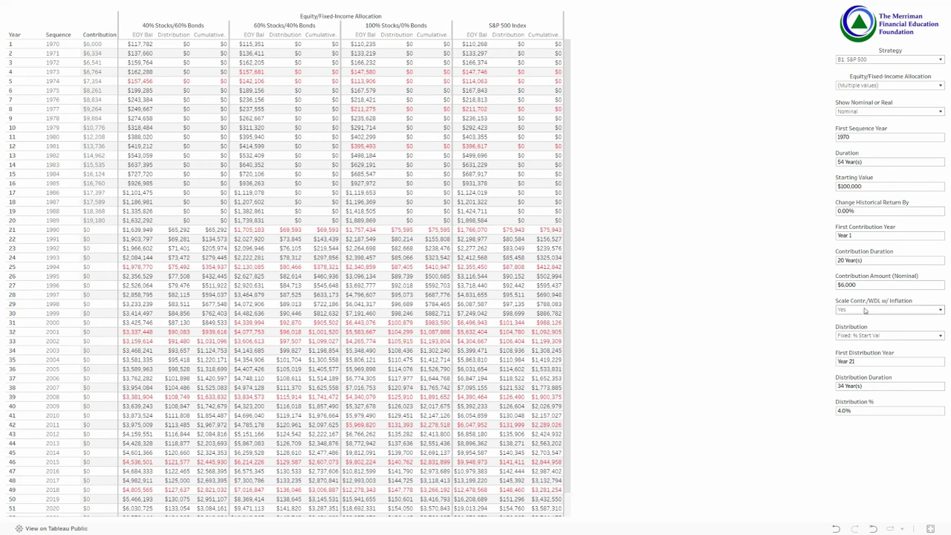
Keep Scale Contr/WDL w/ Inflation at Yes and bring up the Show Nominal or Real choices.
{"action": "left_click", "coordinate": [865, 312]}
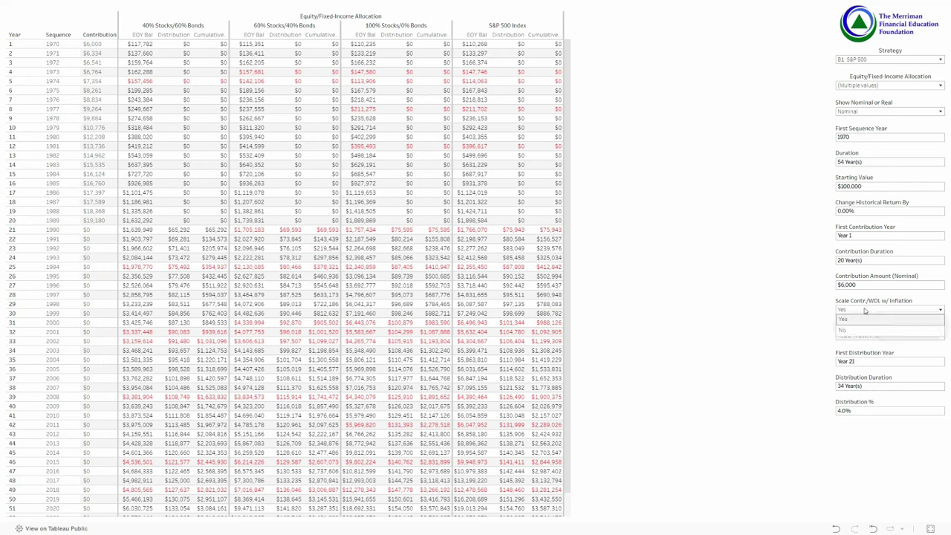
{"action": "left_click", "coordinate": [864, 308]}
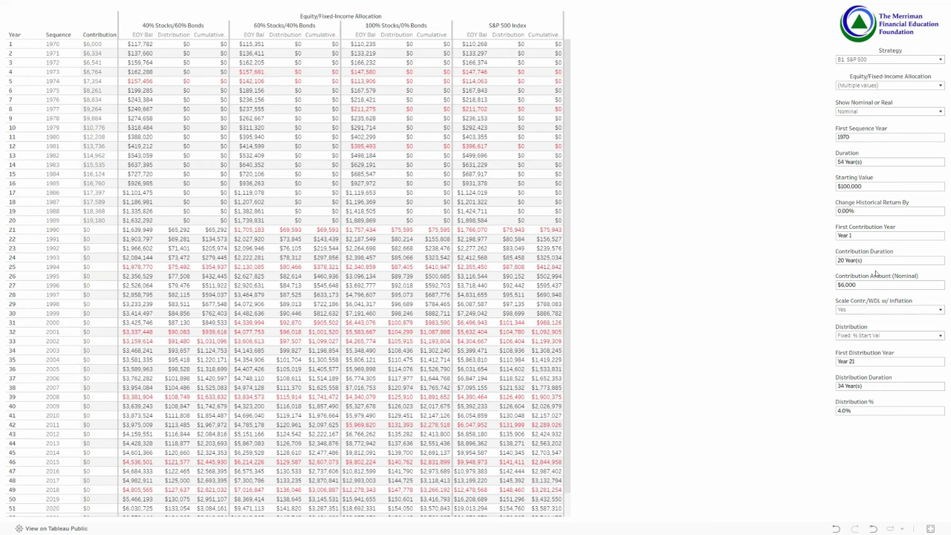
{"action": "left_click", "coordinate": [881, 112]}
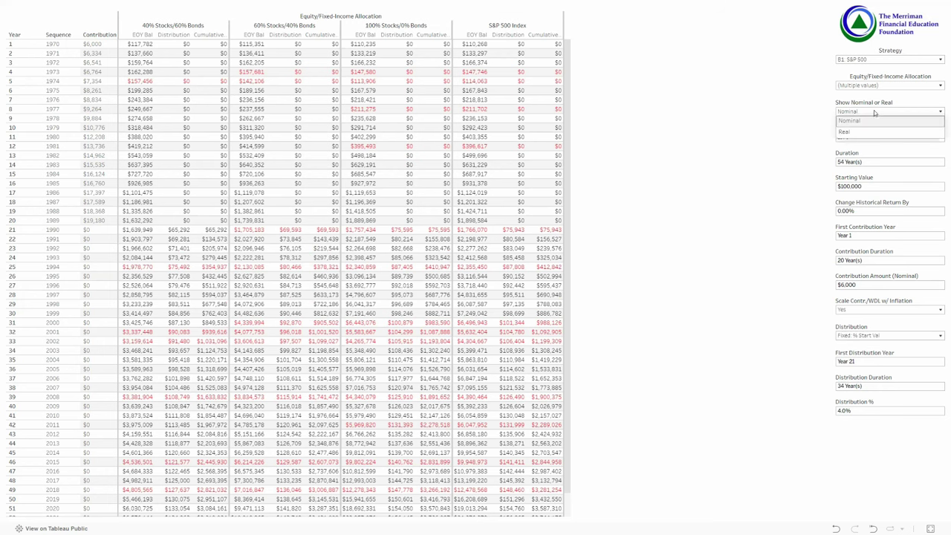
Keep showing Nominal values and lower Distribution % to 3.0%.
{"action": "left_click", "coordinate": [875, 120]}
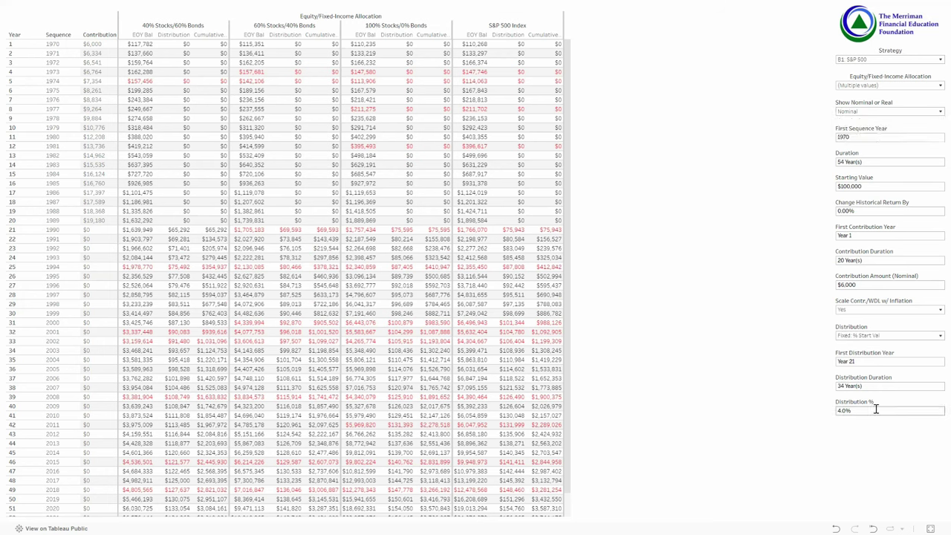
{"action": "left_click", "coordinate": [876, 410]}
{"action": "type", "text": "3"}
{"action": "key", "text": "Return"}
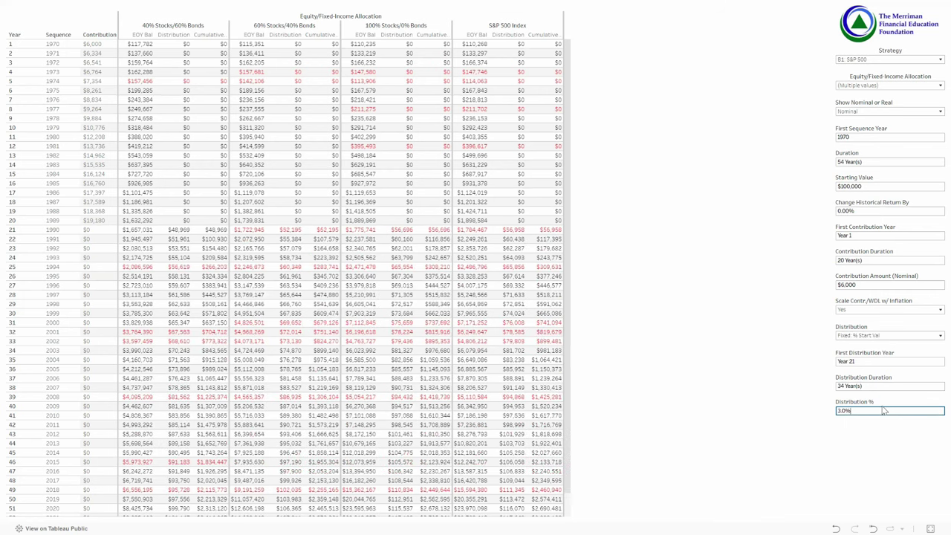